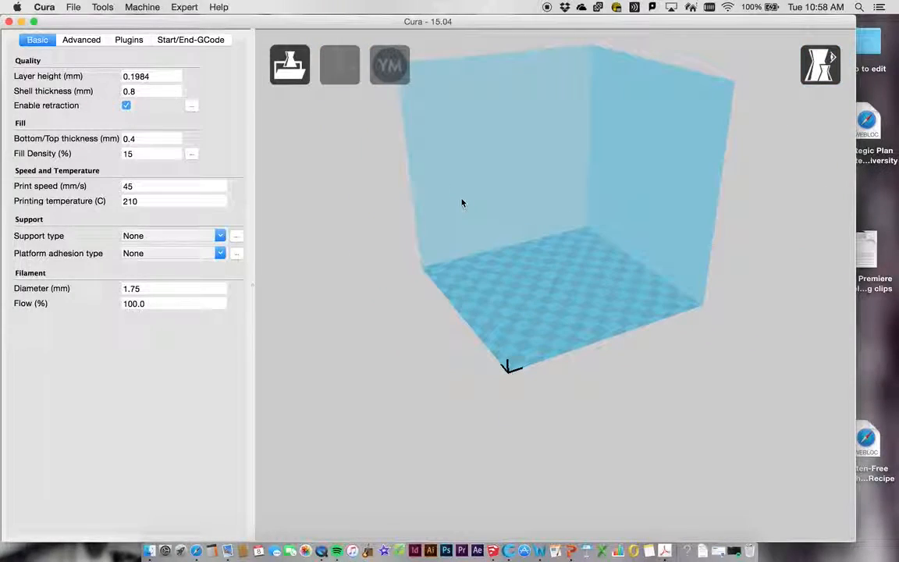
Look through the advanced, plugin and start/end G-code settings and return to the basic print settings.
left_click_drag(459, 22, 485, 22)
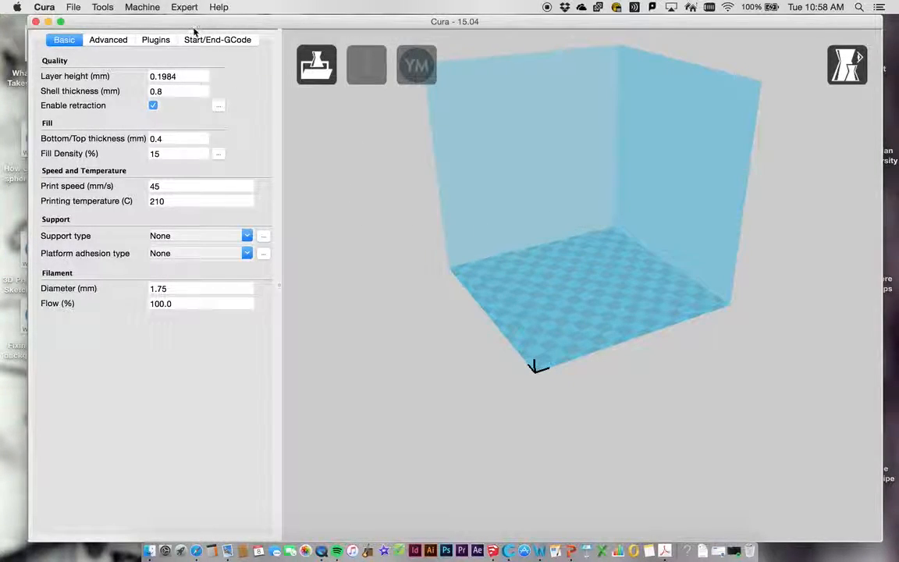
left_click(103, 42)
left_click(160, 41)
left_click(225, 40)
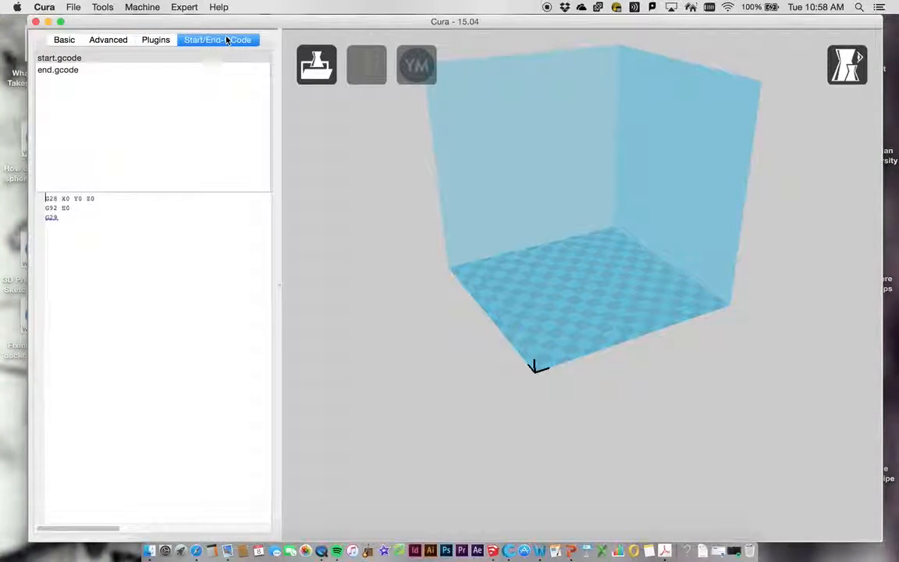
left_click(64, 40)
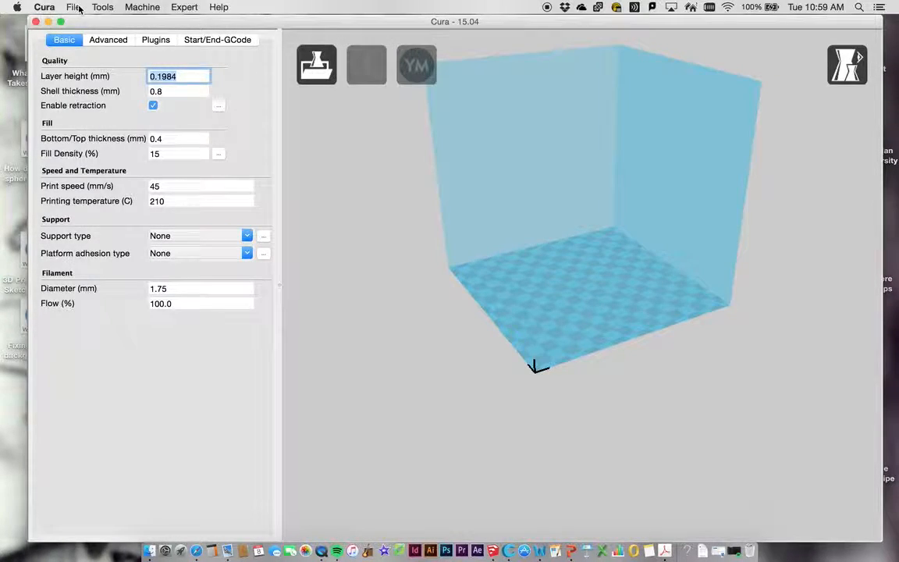
Load the model file Test 07.stl from the 3-D Printing folder onto the build platform.
left_click(77, 8)
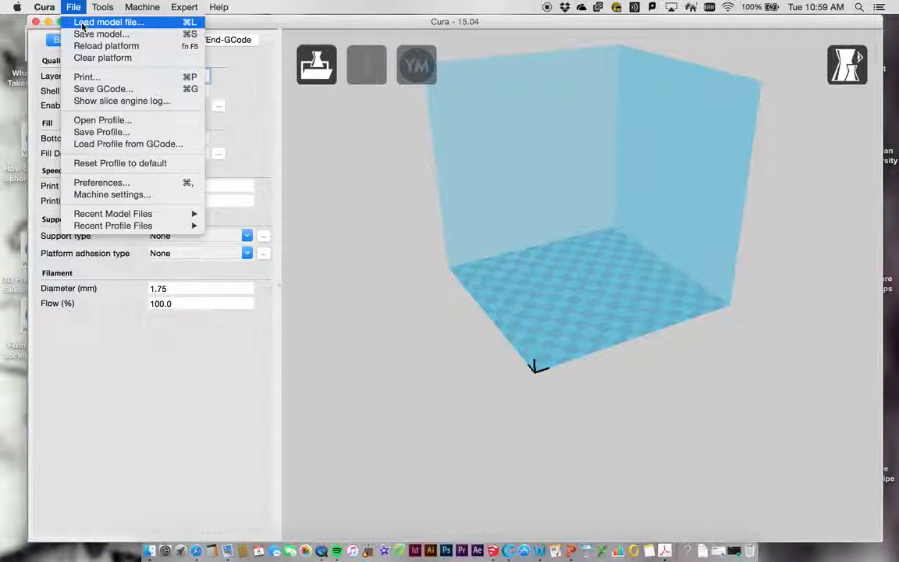
left_click(82, 28)
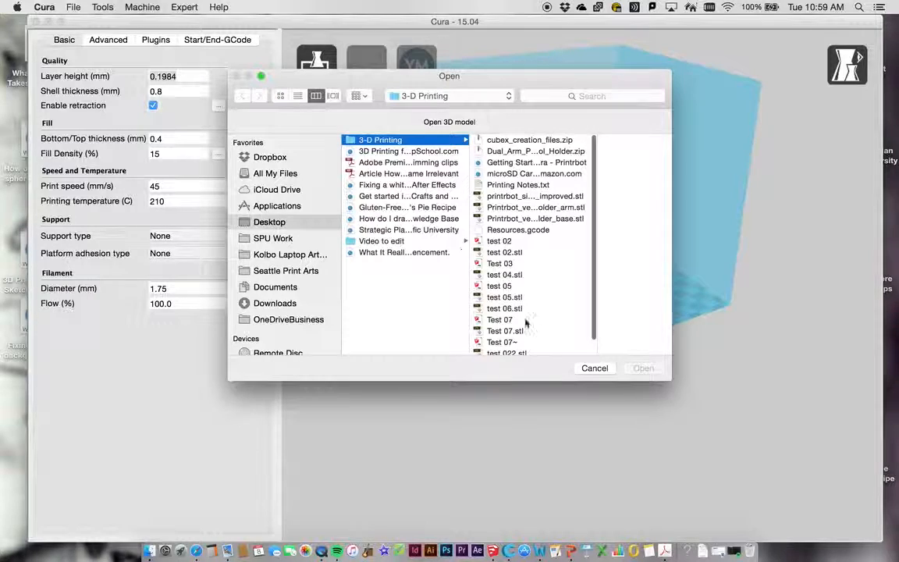
scroll(529, 242, "down", 1)
scroll(529, 242, "down", 1)
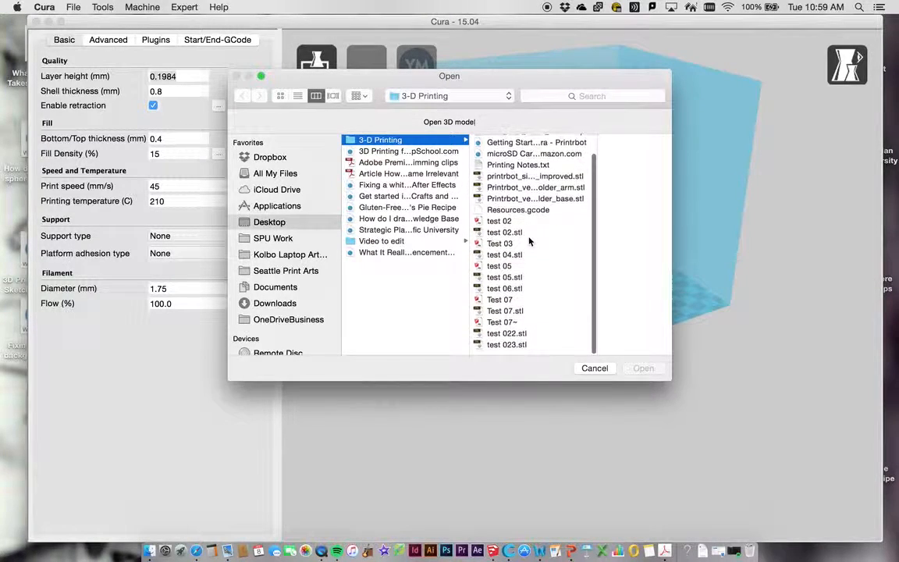
left_click(517, 316)
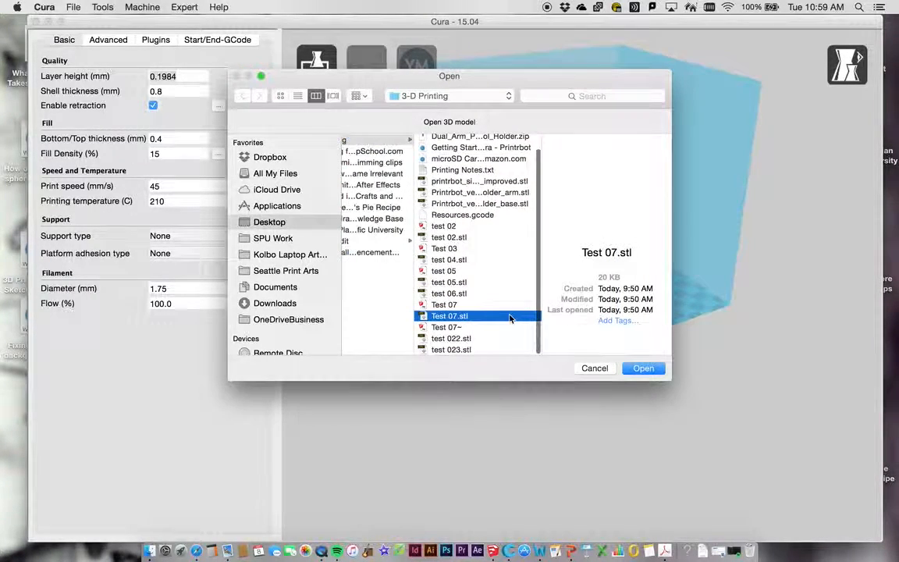
double_click(444, 318)
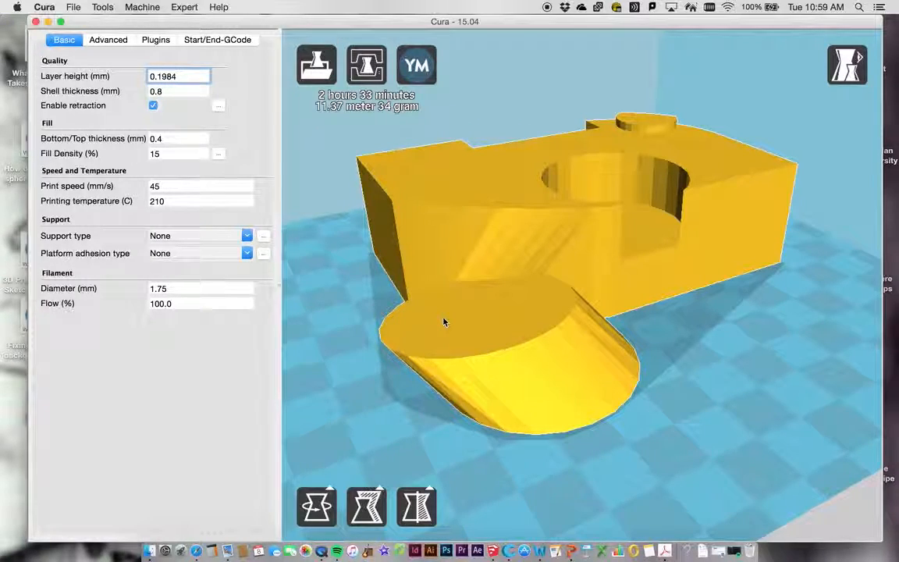
Move the camera model partly off the edge of the build platform and back fully onto it.
left_click_drag(502, 307, 563, 293)
scroll(563, 293, "down", 5)
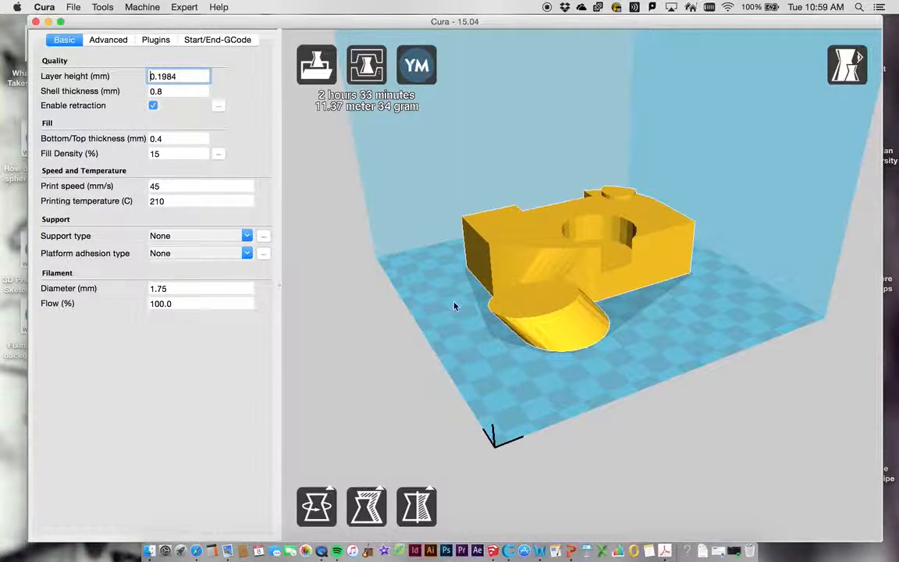
left_click(317, 516)
left_click_drag(604, 334, 488, 340)
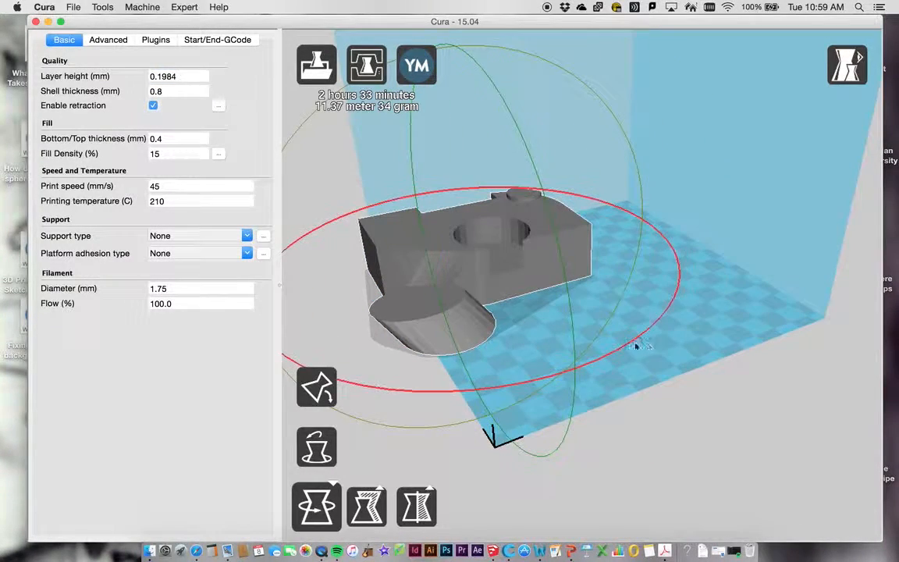
left_click(571, 339)
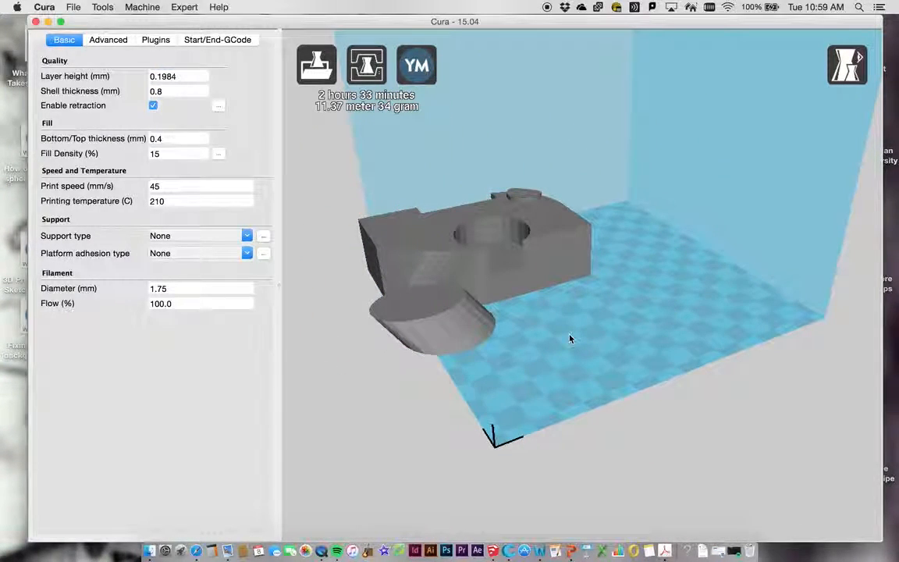
left_click_drag(469, 305, 646, 310)
Examine the camera model and its placement on the build platform both close up and from farther away.
scroll(578, 313, "down", 3)
scroll(578, 312, "up", 10)
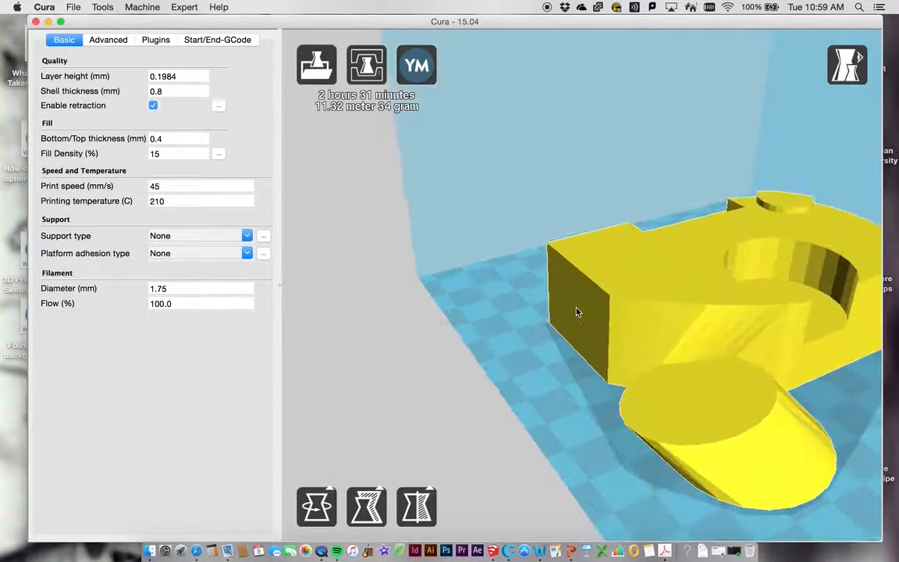
scroll(577, 312, "down", 5)
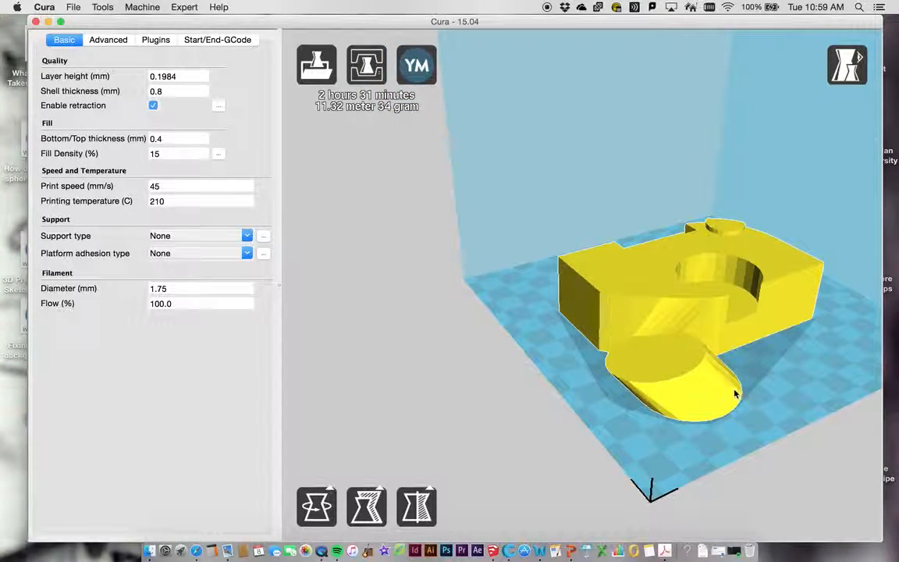
scroll(697, 388, "down", 3)
scroll(698, 388, "up", 6)
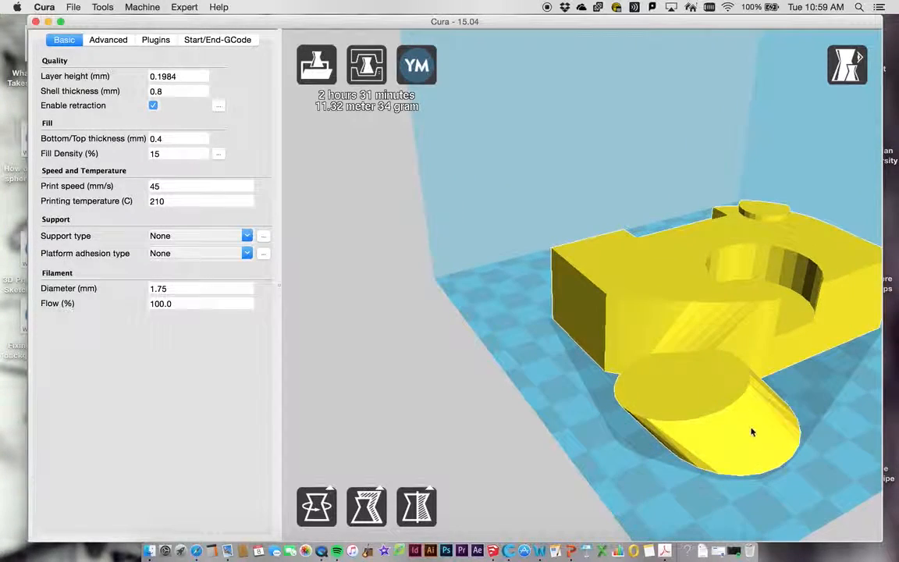
scroll(826, 439, "down", 5)
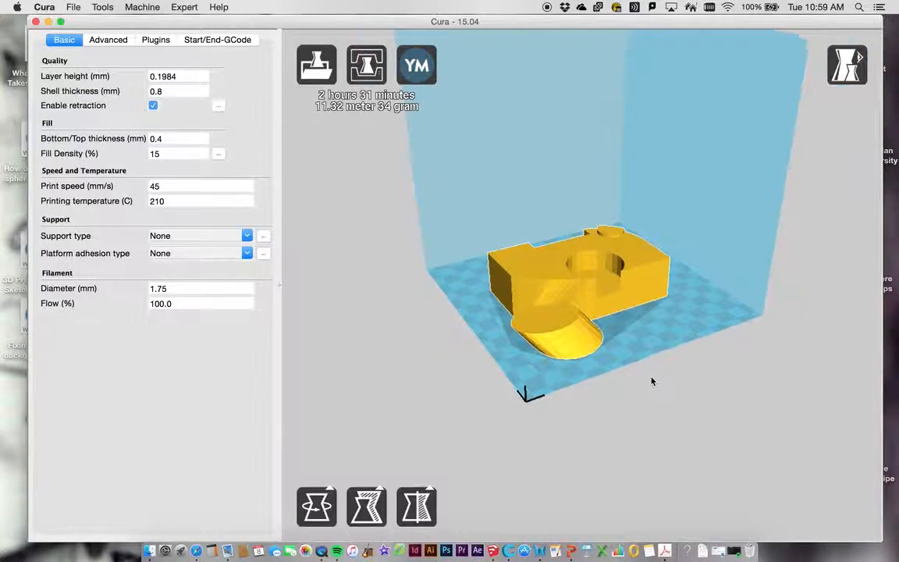
scroll(653, 379, "up", 2)
scroll(653, 381, "up", 2)
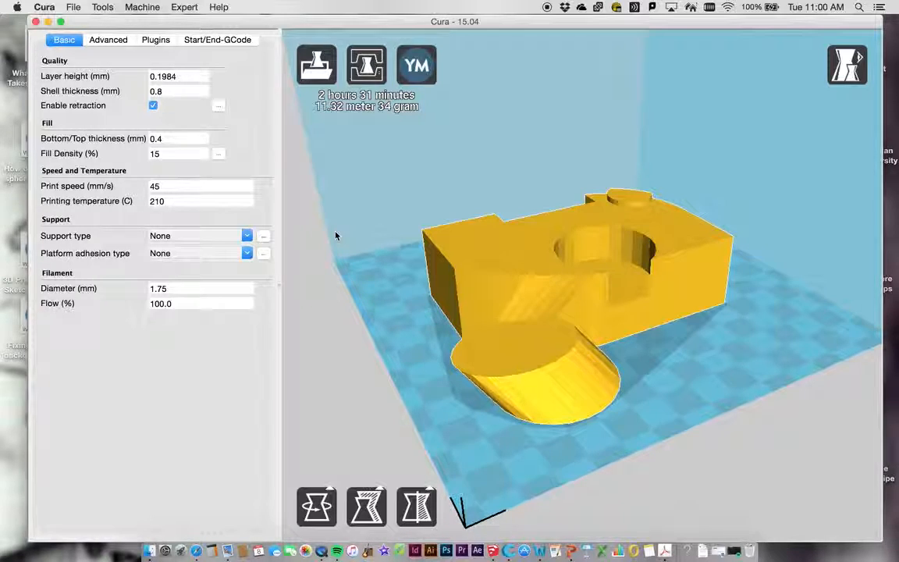
mouse_move(185, 86)
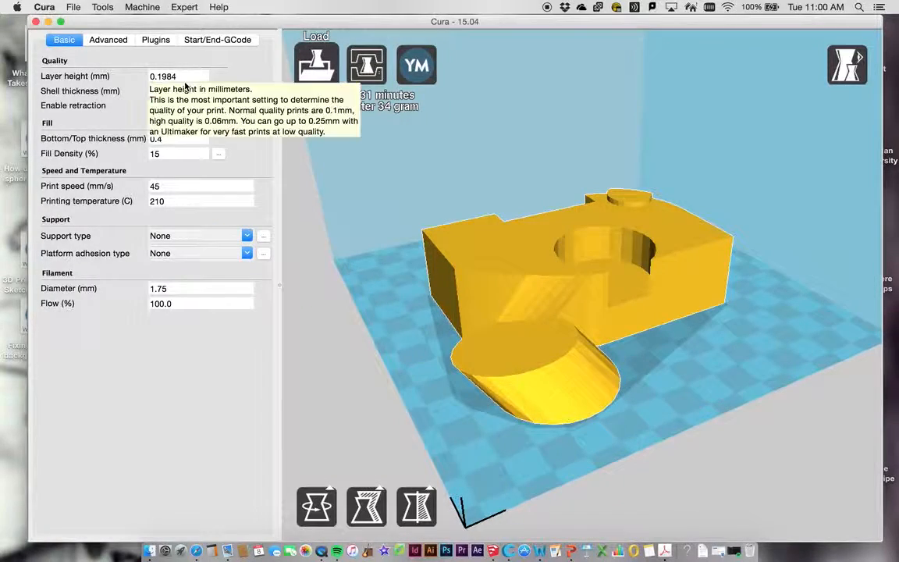
Open the print control window, set the temperature to 210 and move the window clear of the slicing settings.
key("super+p")
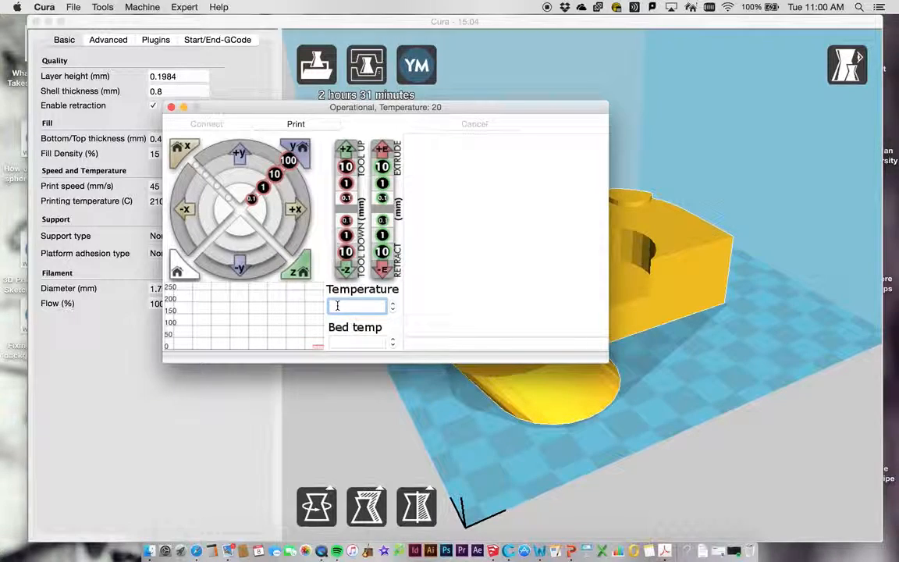
type("210")
left_click(344, 342)
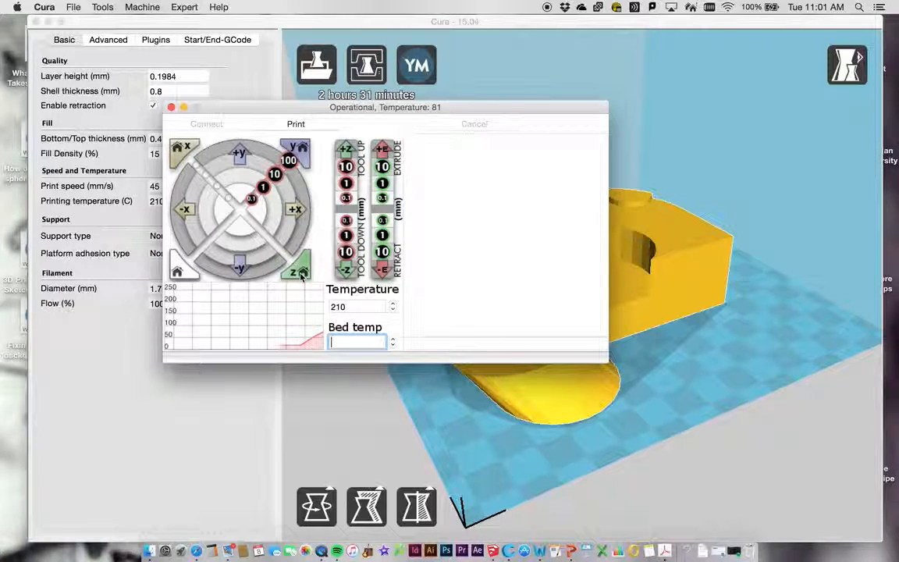
left_click_drag(297, 106, 442, 61)
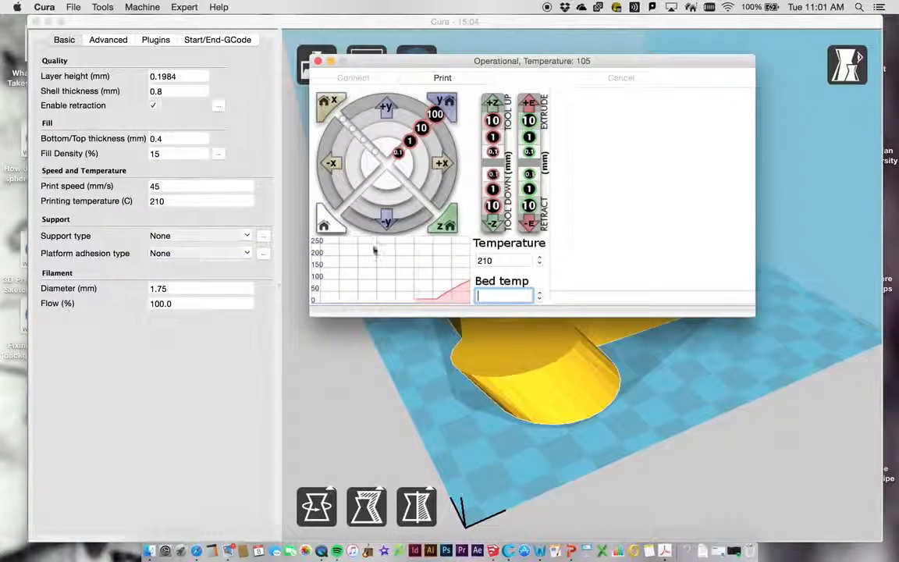
Review the advanced, plugin and start/end G-code settings again and check the basic settings' platform adhesion options.
left_click(95, 40)
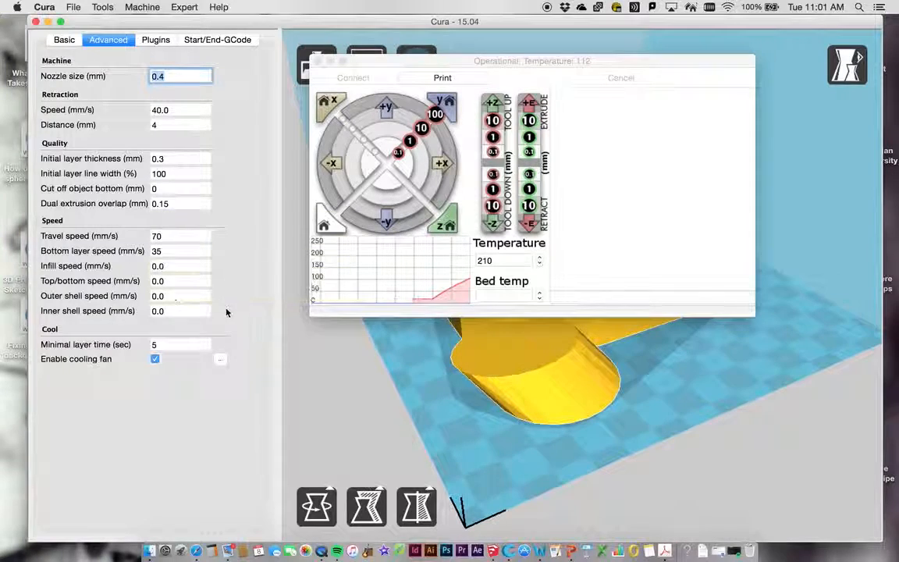
left_click(152, 40)
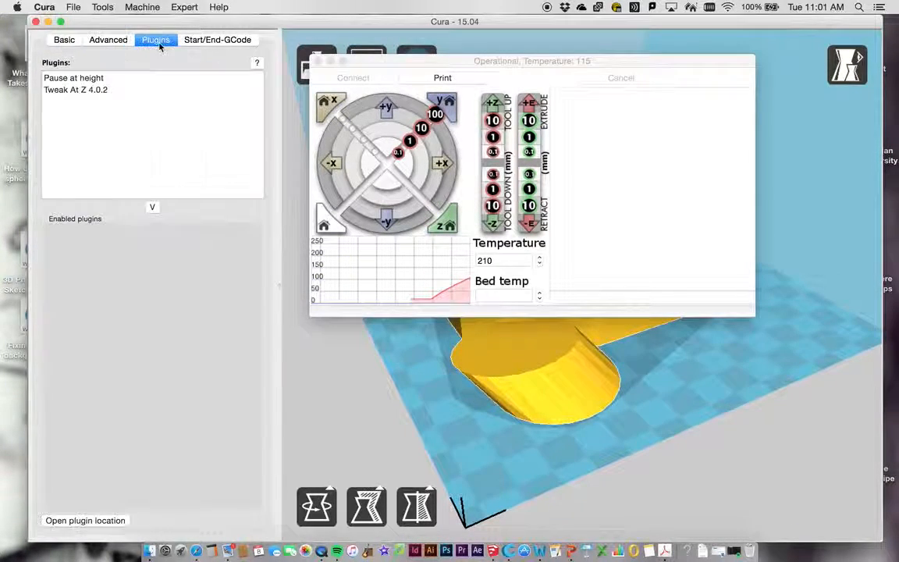
left_click(236, 39)
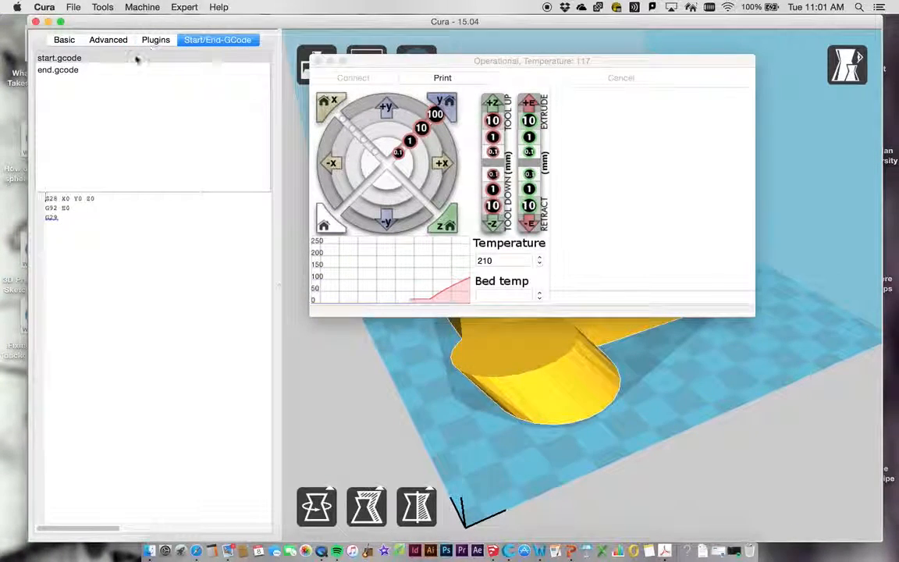
left_click(66, 40)
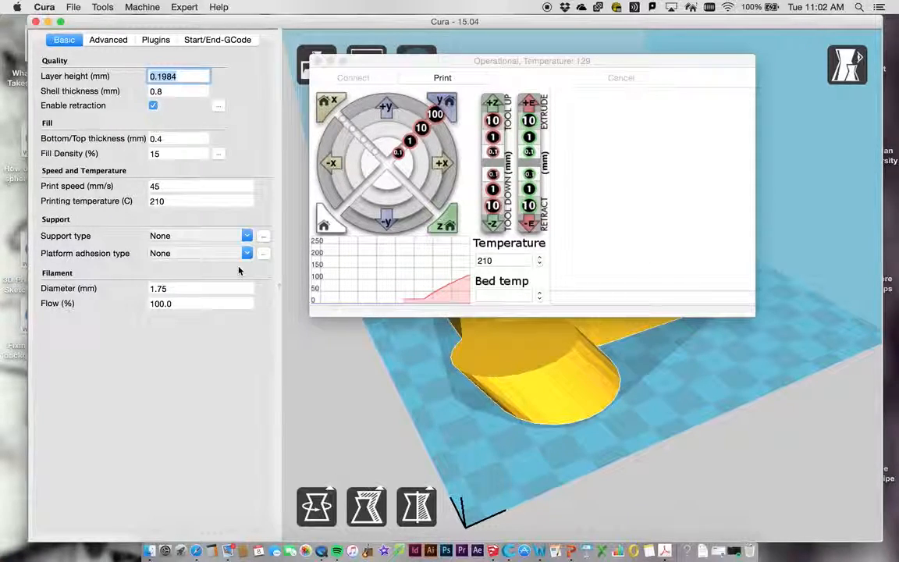
mouse_move(240, 254)
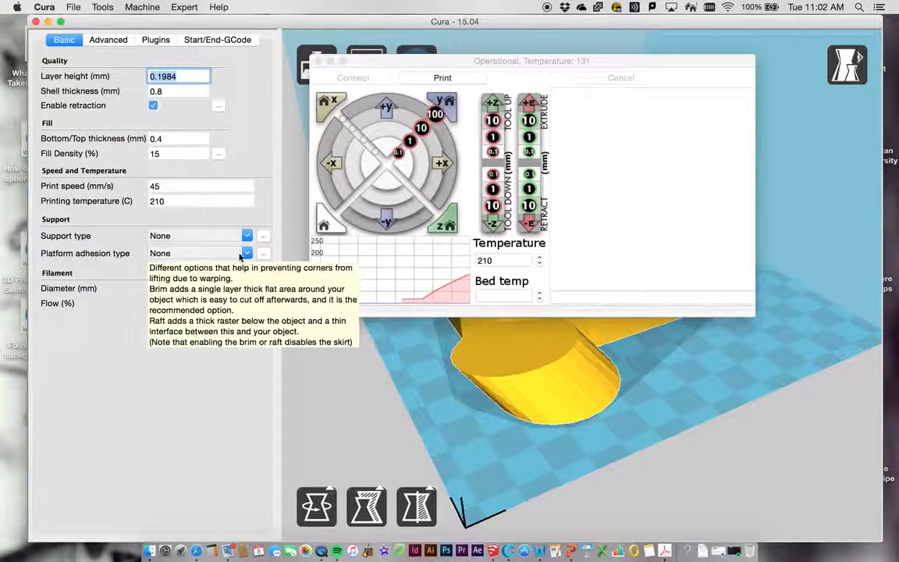